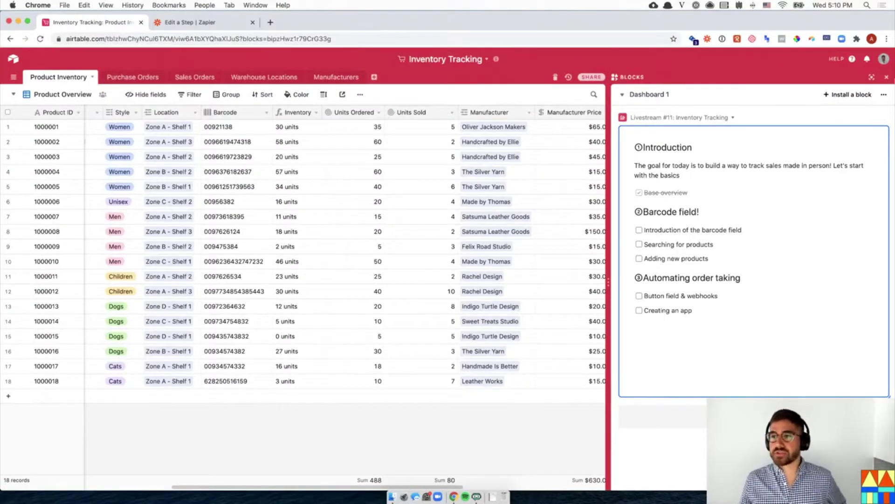
Close the Blocks dashboard panel so the Product Overview grid fills the window
left_click(887, 79)
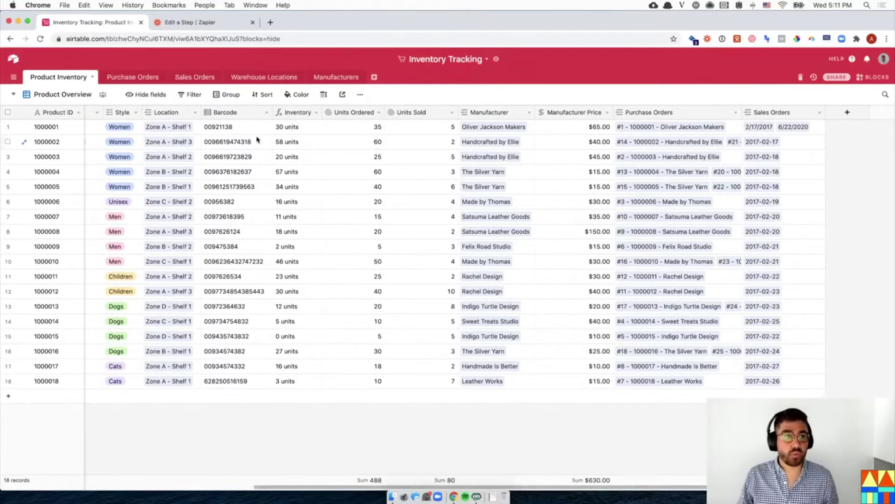
Select the Barcode column cells and reopen the Dashboard 1 checklist beside the grid
left_click_drag(253, 134, 210, 382)
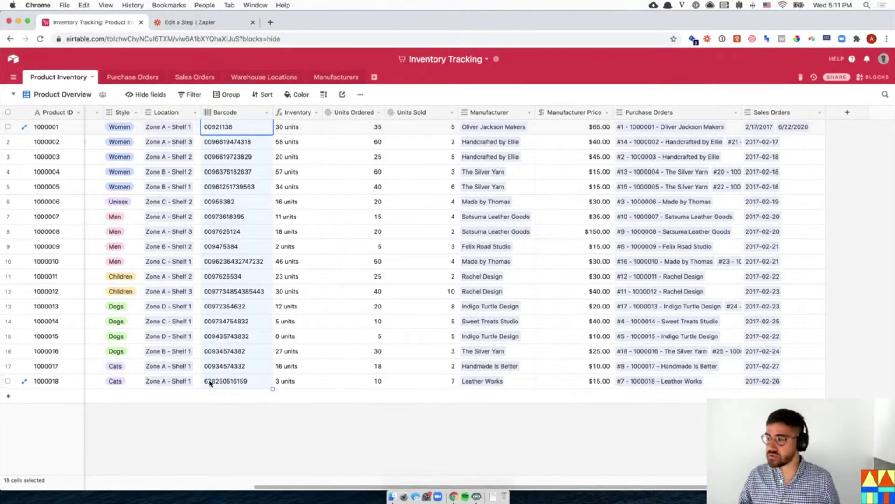
left_click(874, 77)
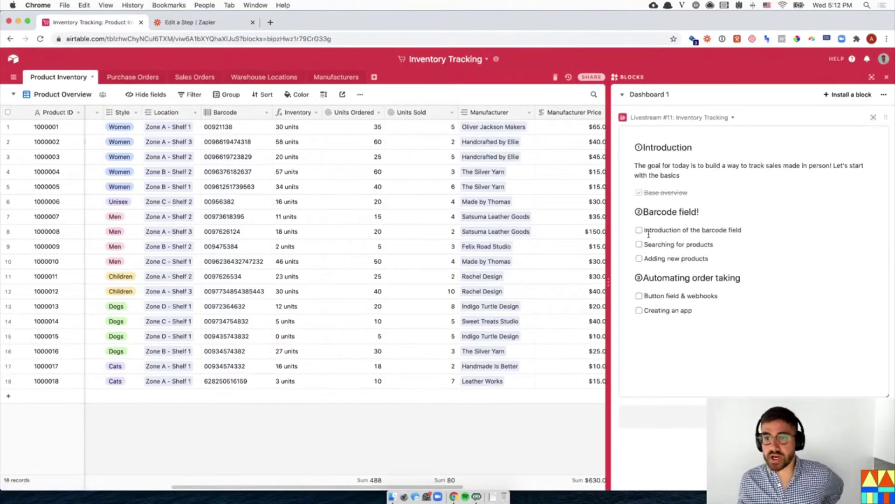
Tick 'Introduction of the barcode field' on the checklist, then hide the dashboard
left_click(640, 230)
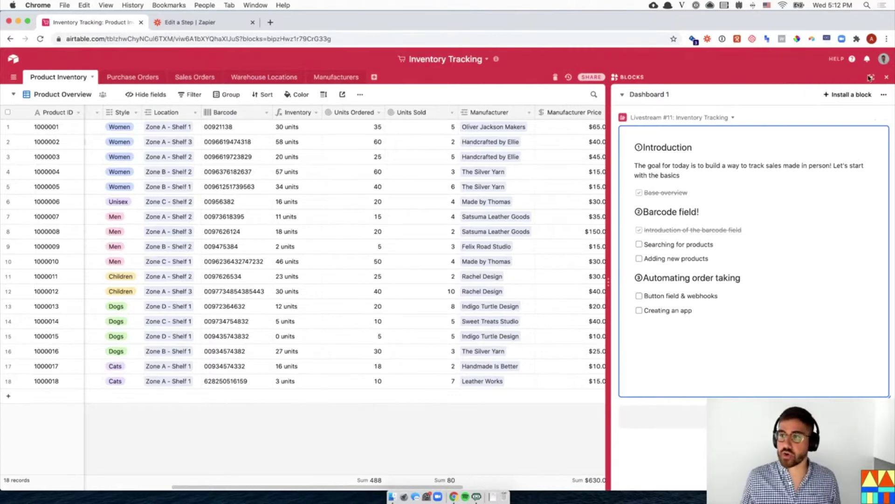
left_click(887, 77)
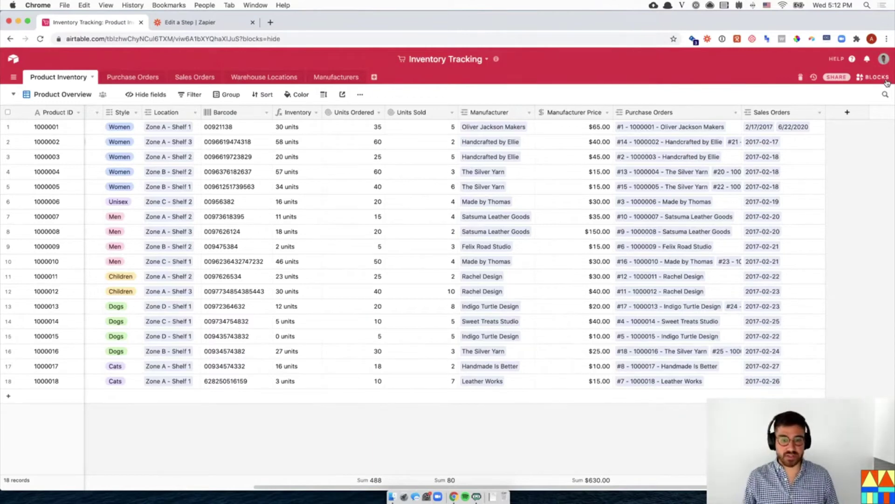
Move across row 13 to view name, image and price columns, then open Find in view
left_click(355, 309)
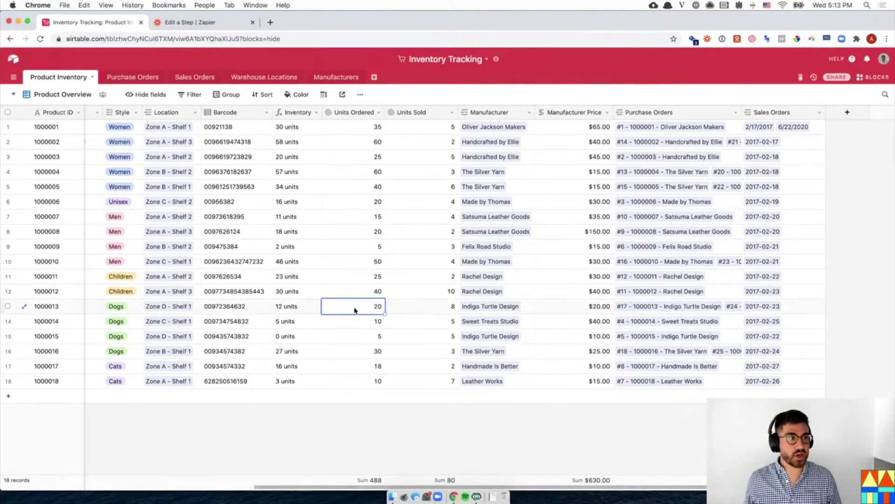
key("Left")
key("Left")
key("Left")
key("Left")
key("Left")
key("Left")
key("Left")
key("Left")
key("Left")
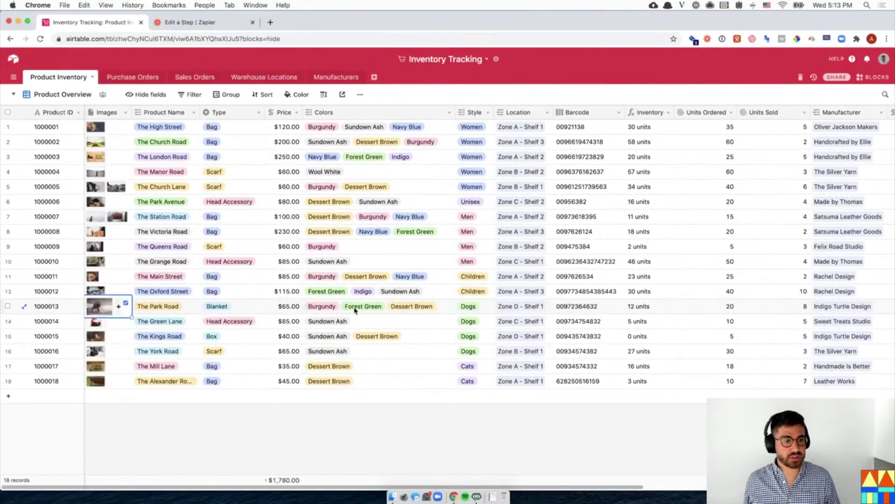
key("Right")
key("Right")
key("Right")
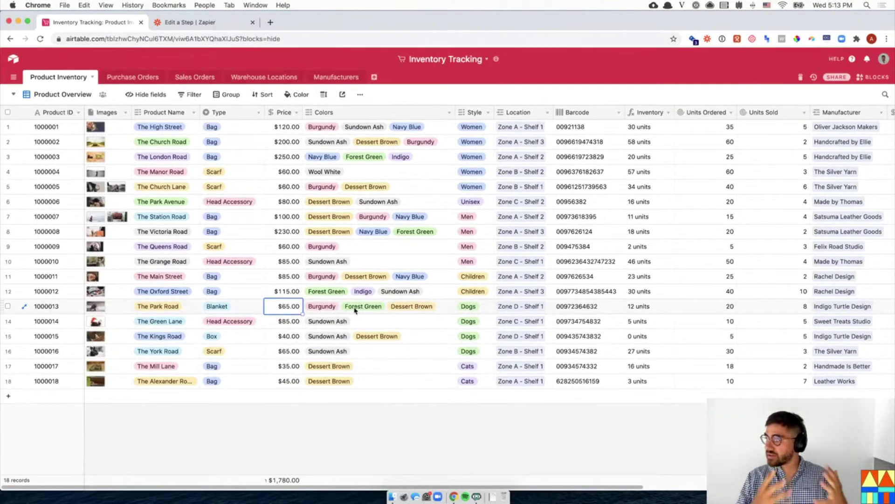
left_click(430, 454)
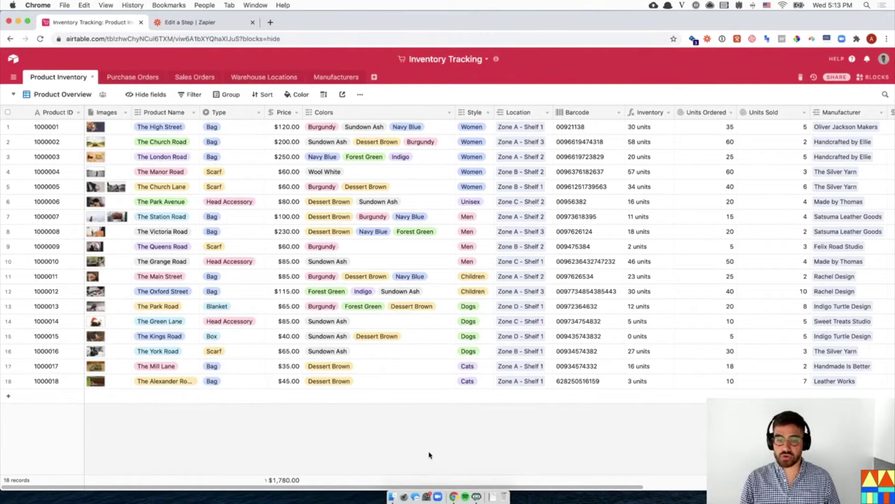
key("super+f")
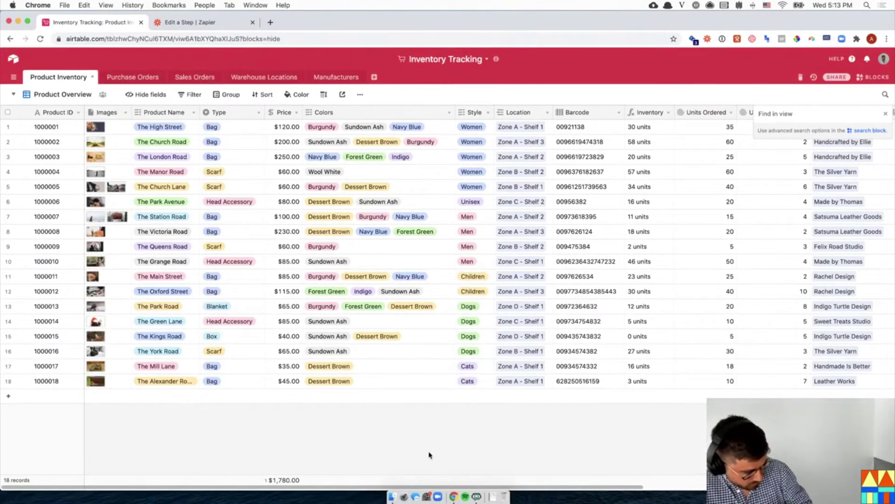
key("super+v")
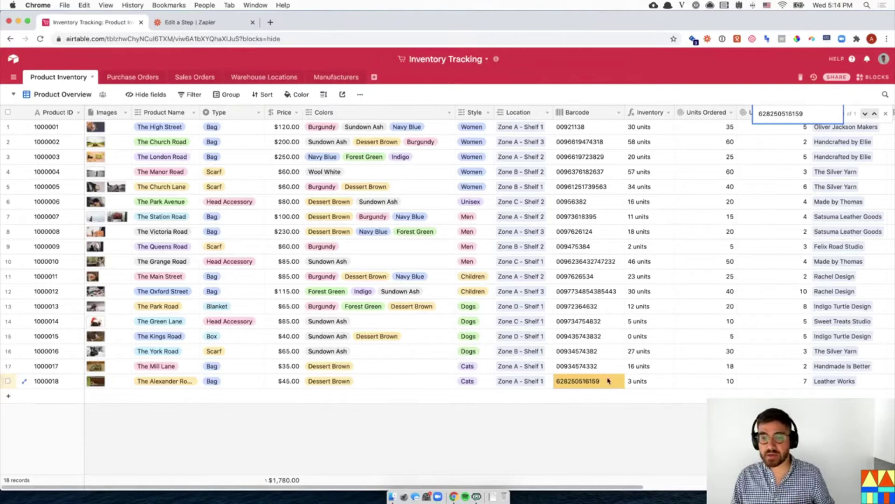
left_click(573, 380)
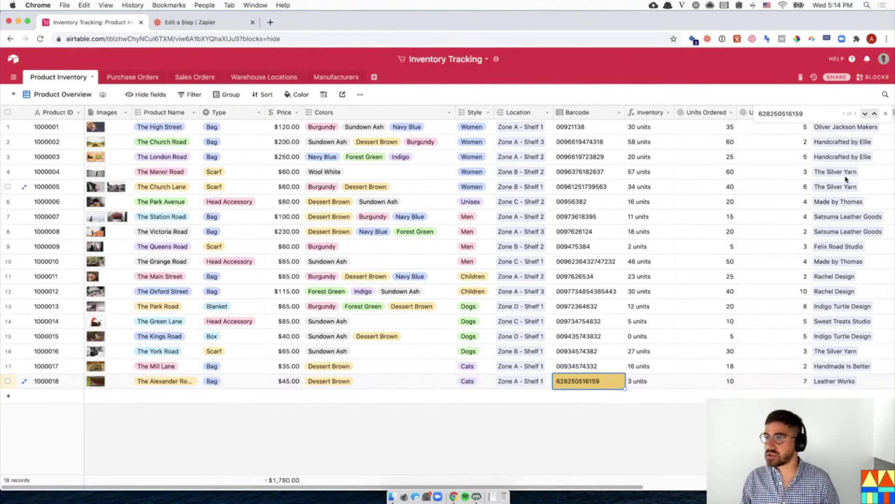
Copy row 18's values through Manufacturer Price into a new row below it
left_click(884, 114)
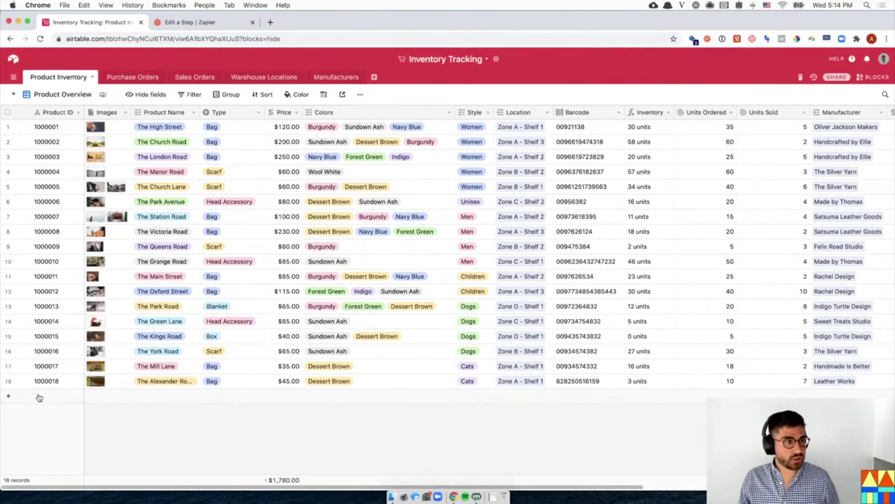
left_click_drag(53, 381, 845, 396)
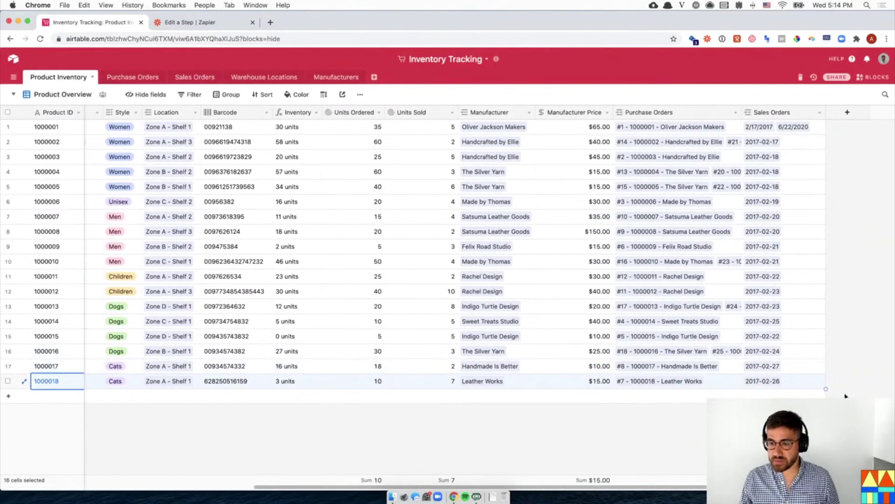
left_click_drag(789, 384, 571, 393)
key("cmd+c")
left_click(501, 397)
key("cmd+v")
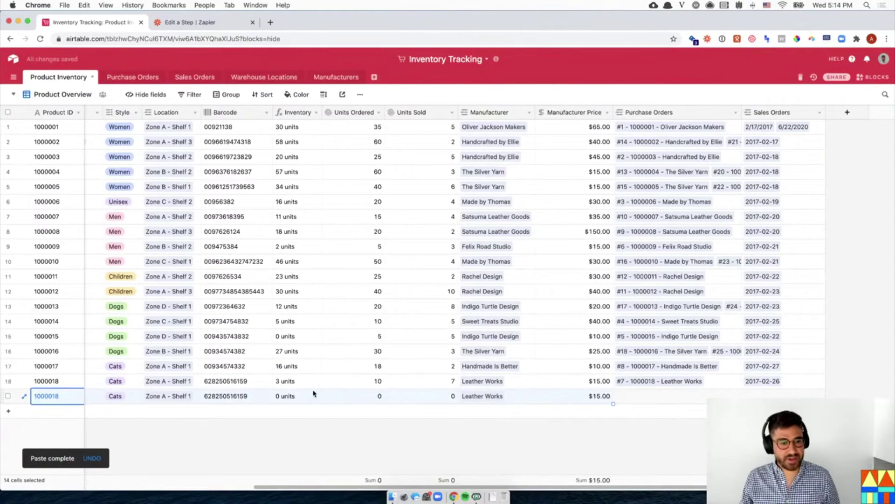
Change the new row's Product ID from 1000018 to 1000020
key("Right")
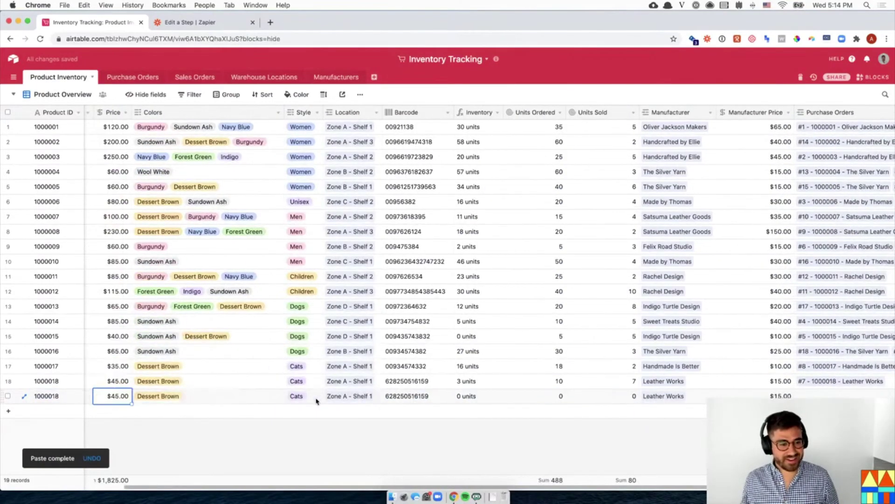
key("Left")
key("Right")
key("Right")
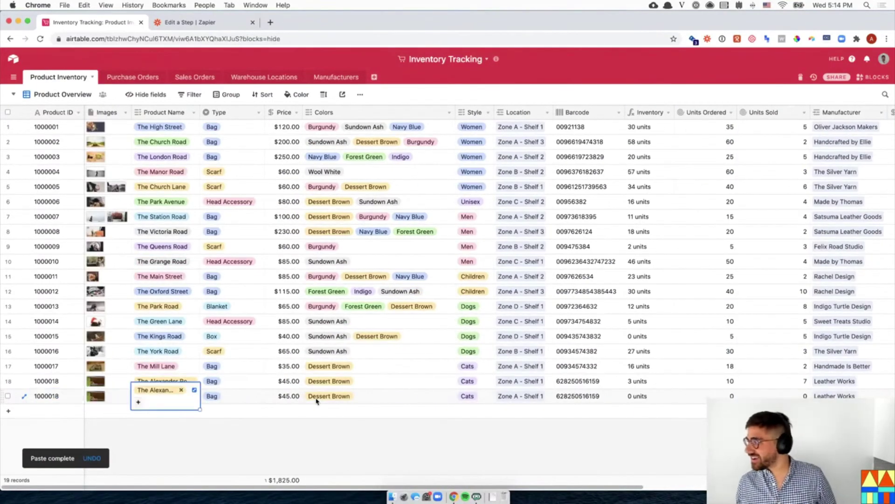
key("Right")
key("Right")
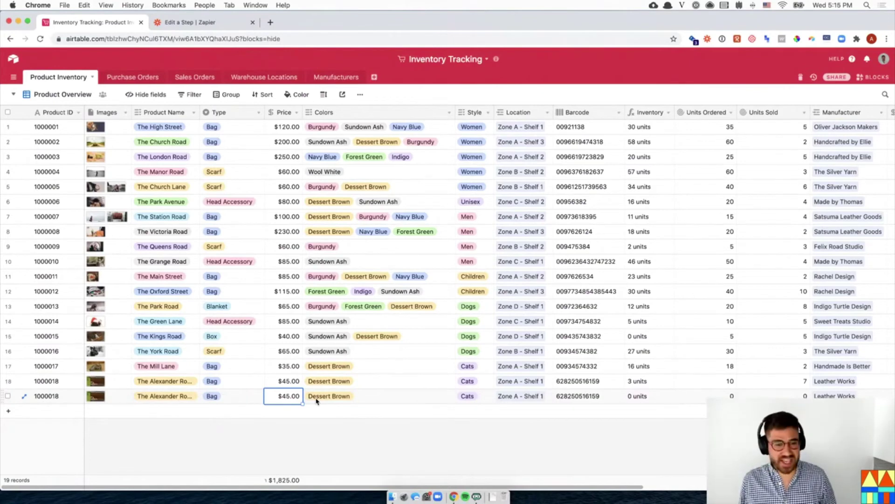
key("Return")
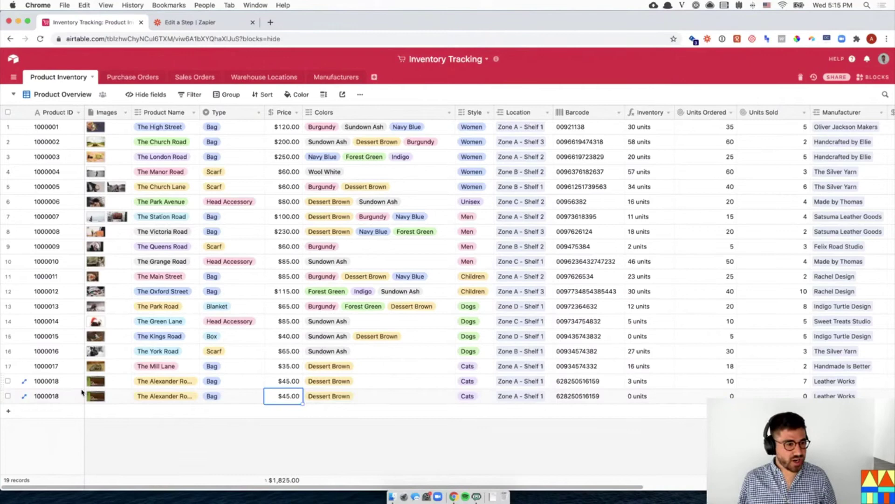
left_click(61, 396)
key("Return")
key("BackSpace")
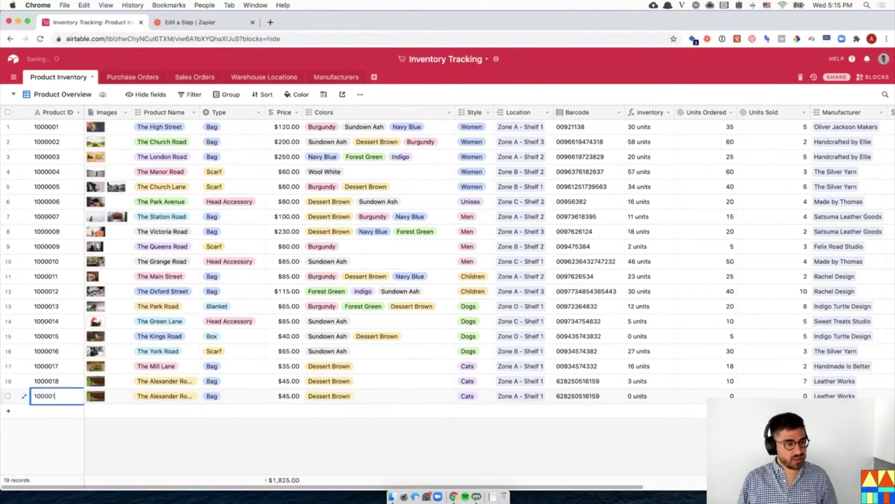
type("20")
key("Return")
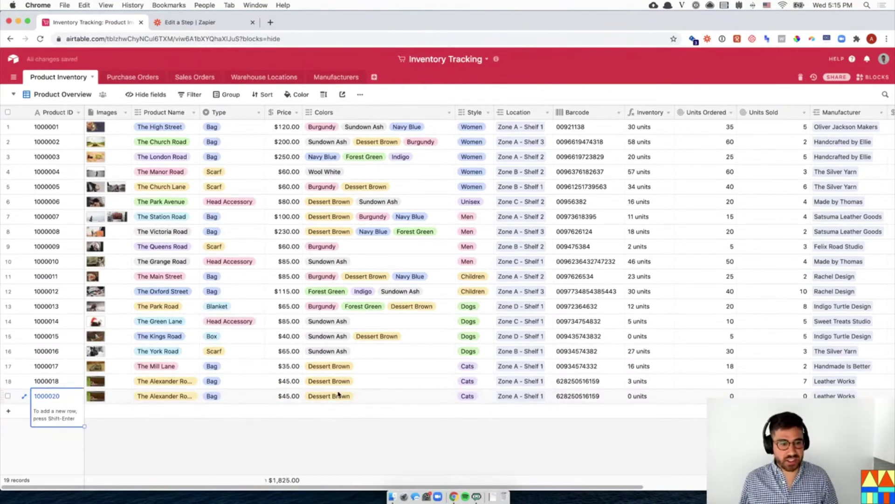
left_click(362, 398)
Set the new row's price to $100.00 and clear its copied barcode
left_click(278, 396)
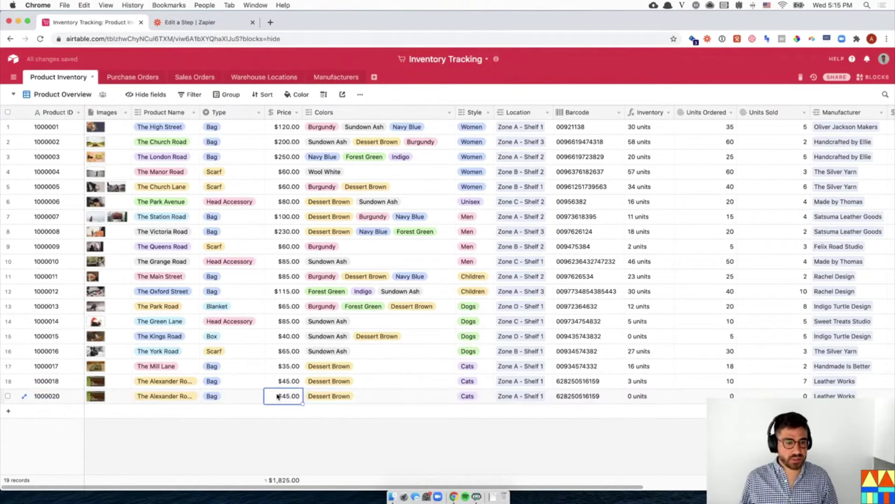
type("100")
key("Return")
key("Tab")
key("Return")
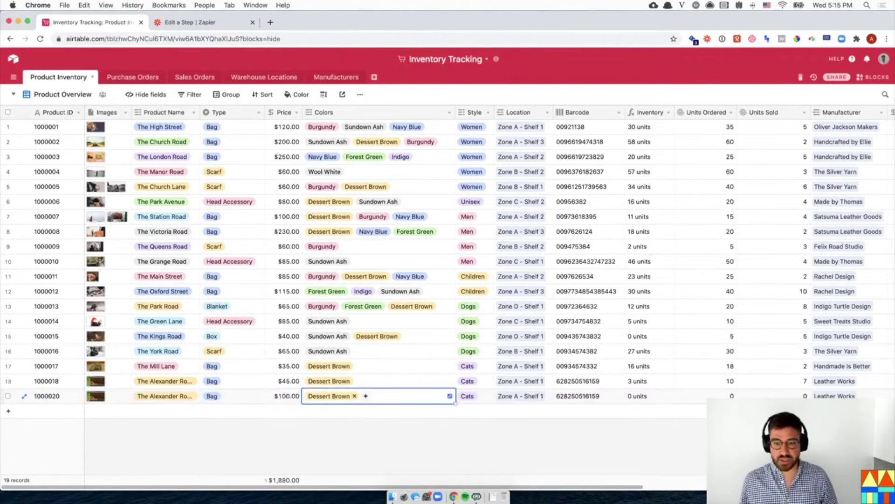
left_click(589, 396)
key("Delete")
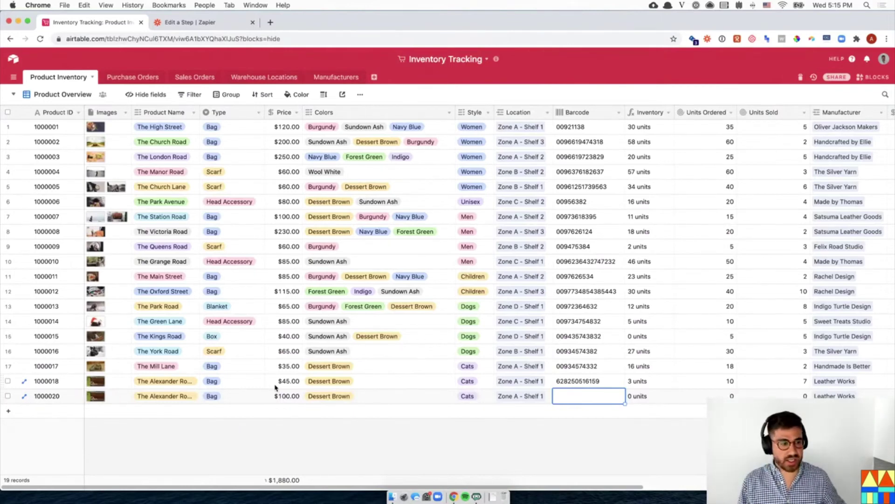
Expand record 1000020 and enter barcode 2216704 in its Barcode field
key("space")
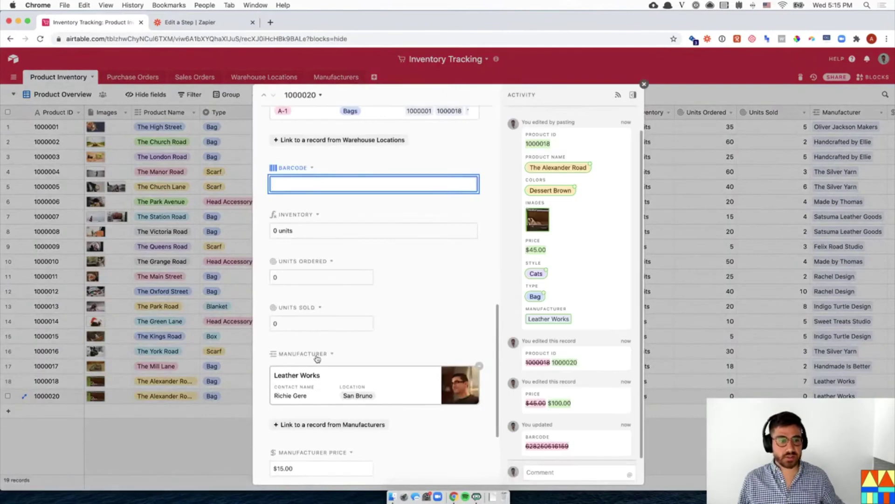
scroll(326, 355, "down", 3)
scroll(343, 329, "up", 5)
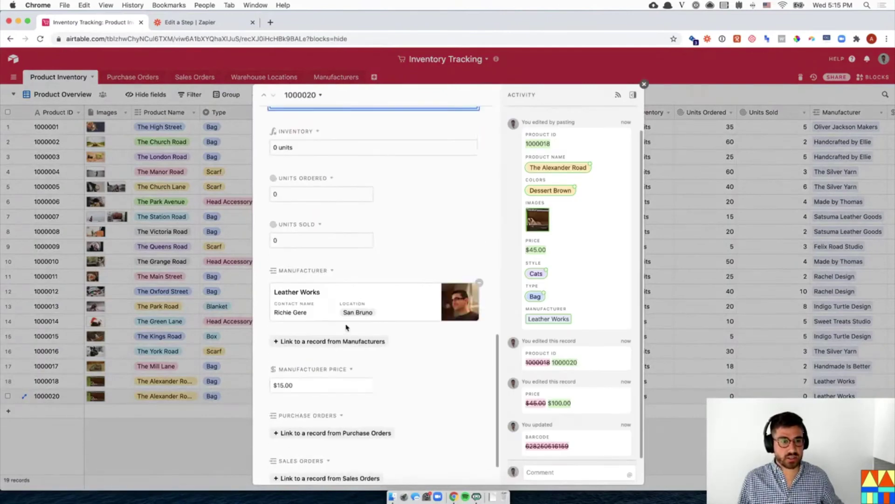
left_click(350, 279)
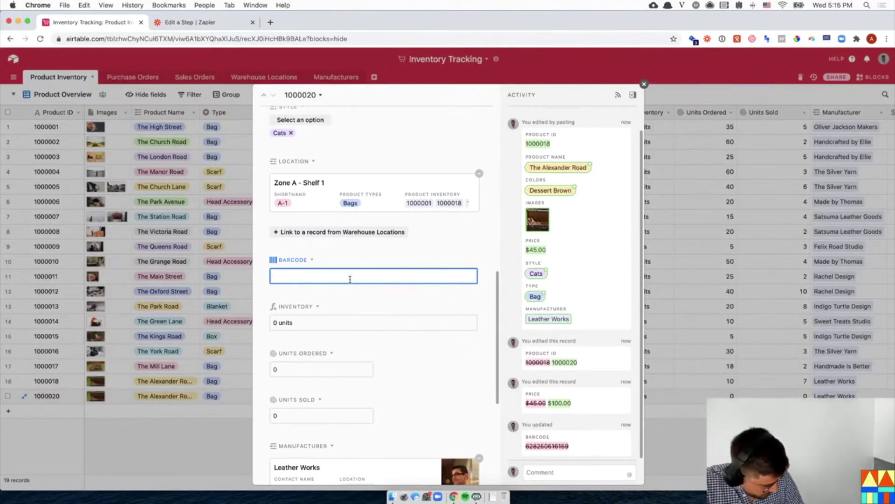
type("2216704")
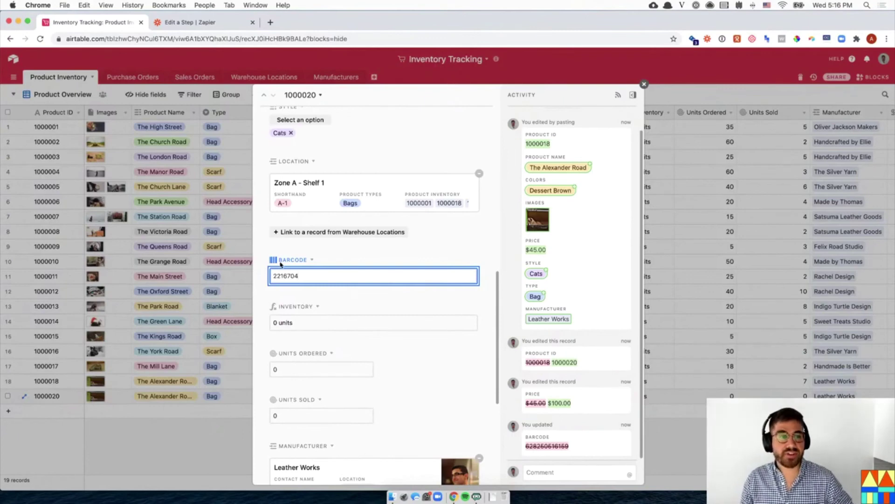
Close the record, reopen the checklist, and tick 'Searching for products' and 'Adding new products'
left_click(692, 344)
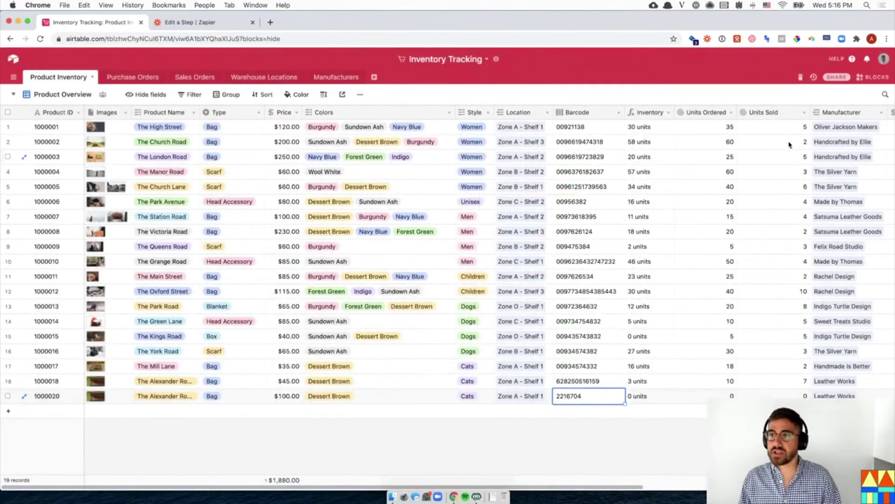
left_click(880, 77)
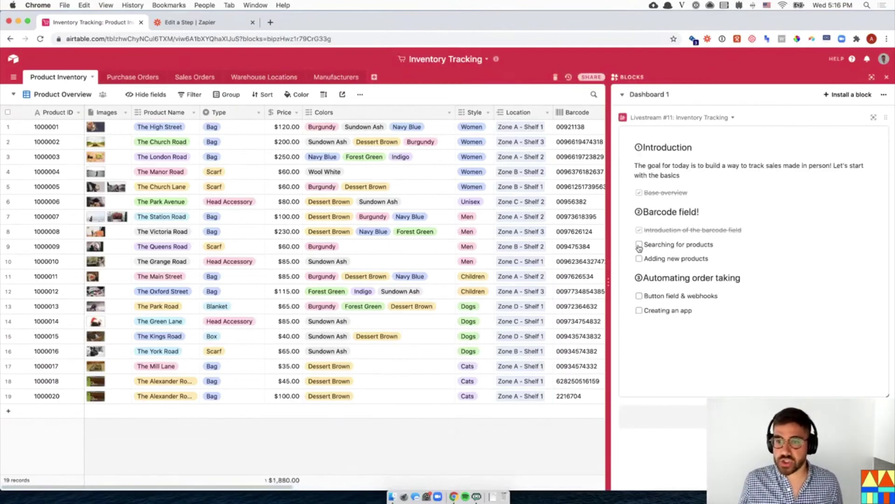
left_click(638, 244)
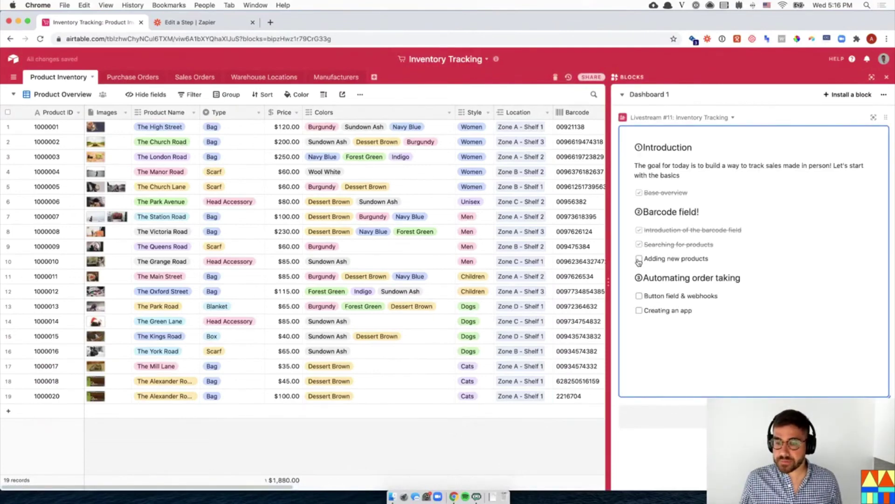
left_click(639, 259)
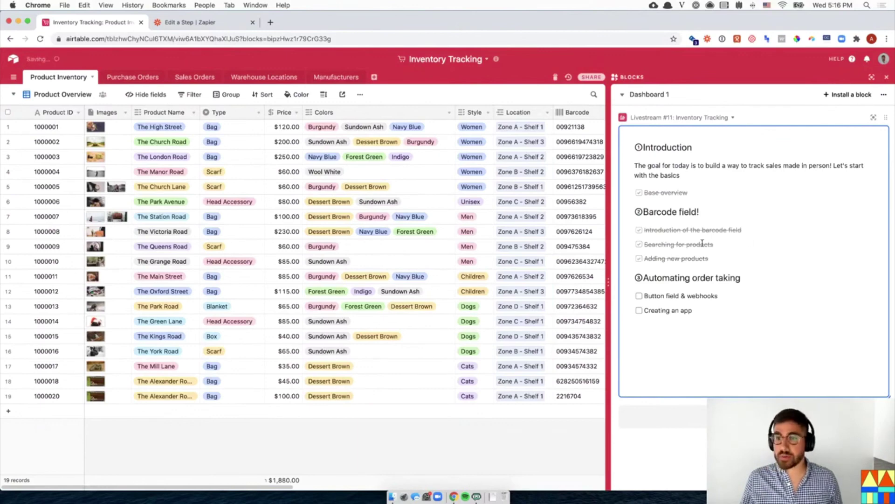